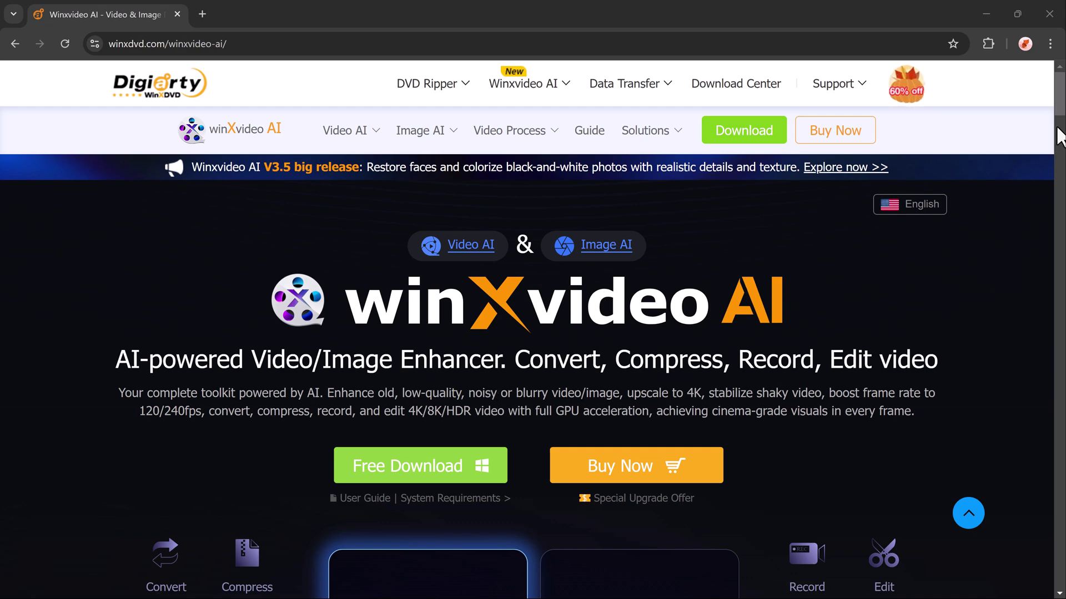
Step: Scroll the V3.5 promotion popup, then dismiss it
scroll(1059, 131, down, 3)
scroll(1060, 130, down, 2)
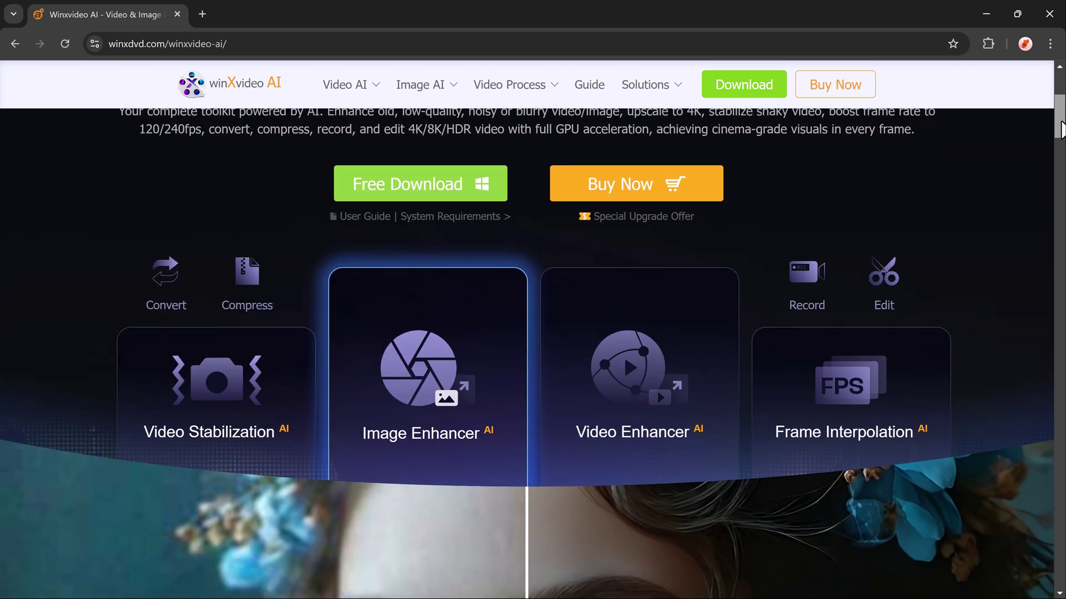
scroll(1062, 129, down, 5)
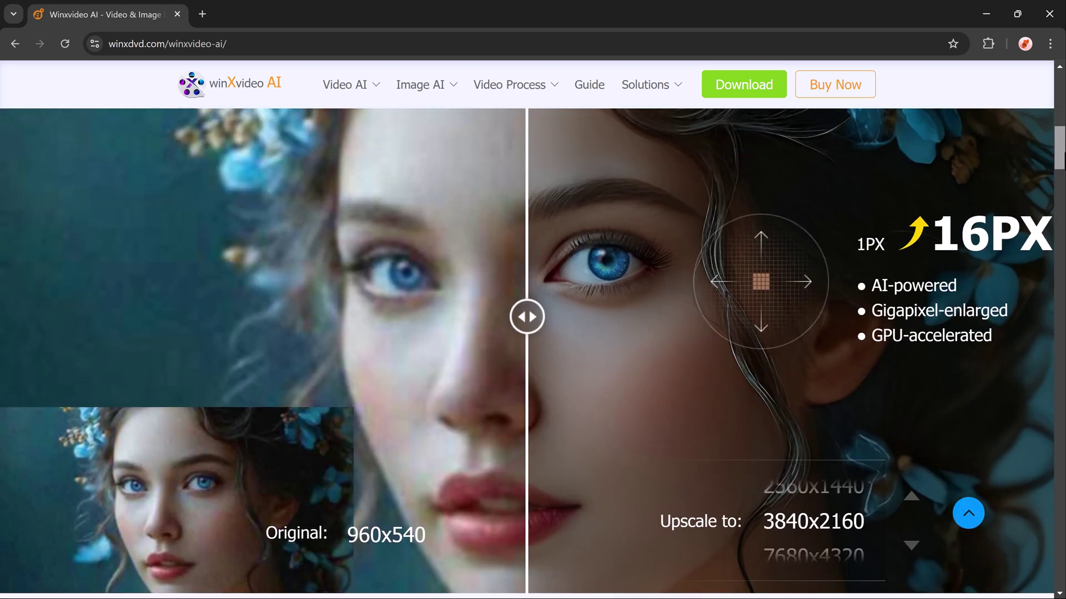
scroll(1061, 129, down, 10)
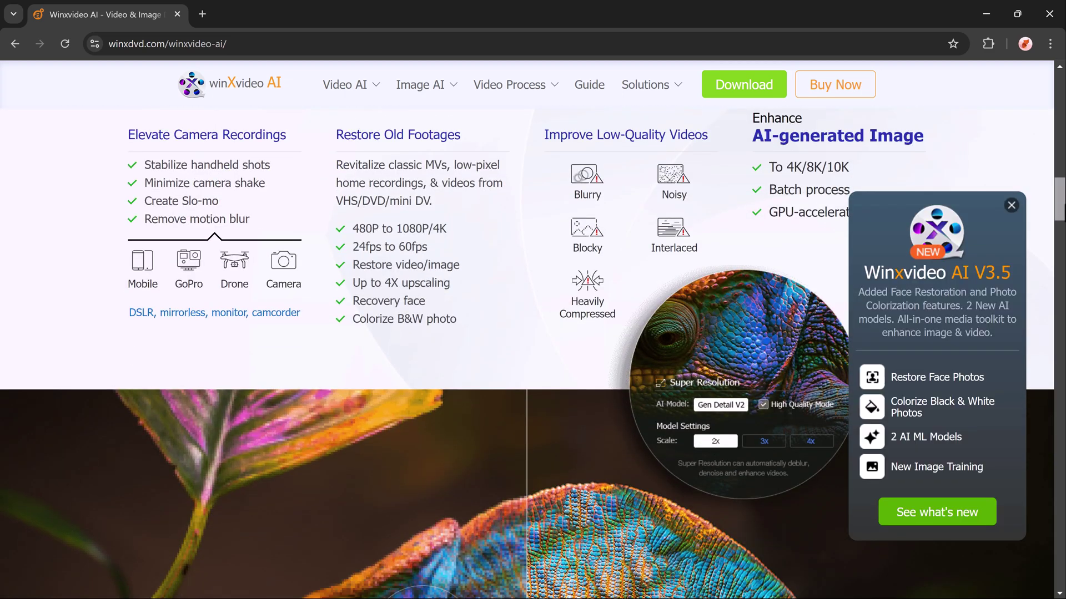
scroll(1062, 130, down, 4)
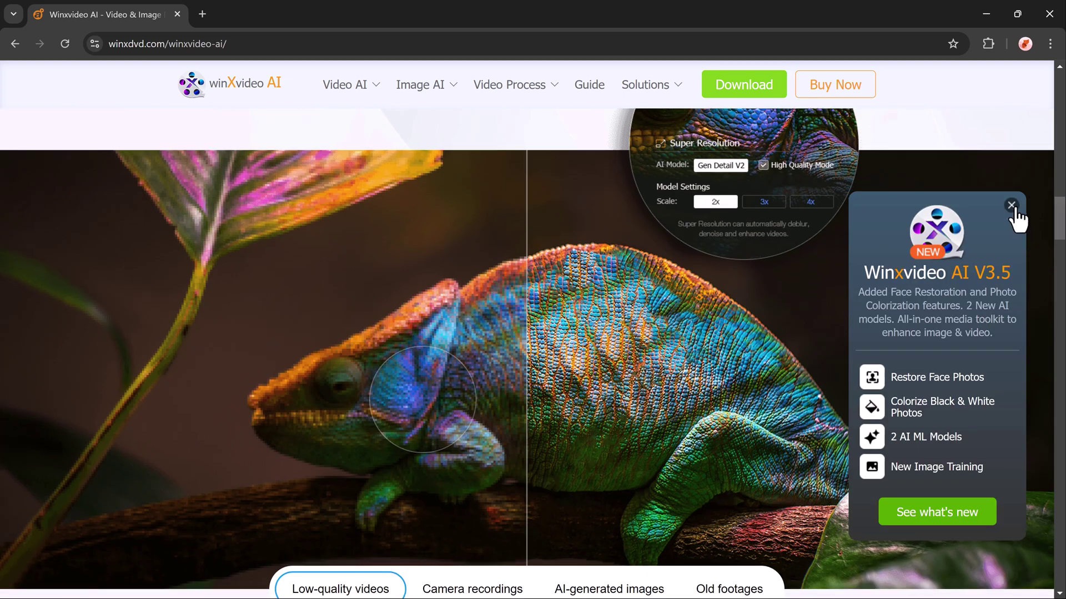
click(1012, 205)
Step: Scroll through the Winxvideo AI launcher to review its tools
scroll(1062, 216, down, 1)
scroll(1064, 217, up, 2)
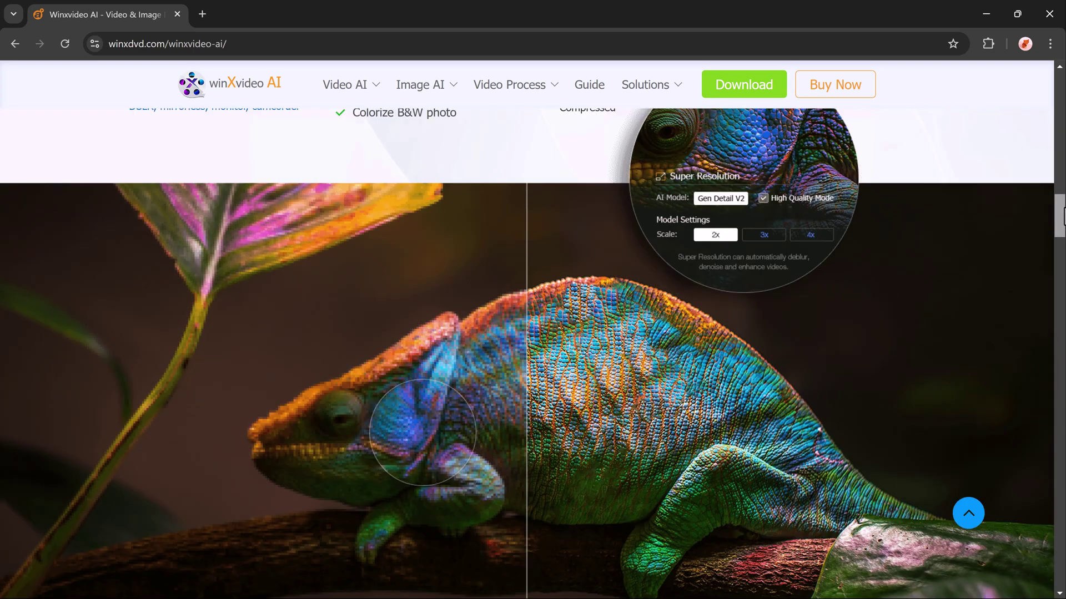
scroll(1064, 217, down, 1)
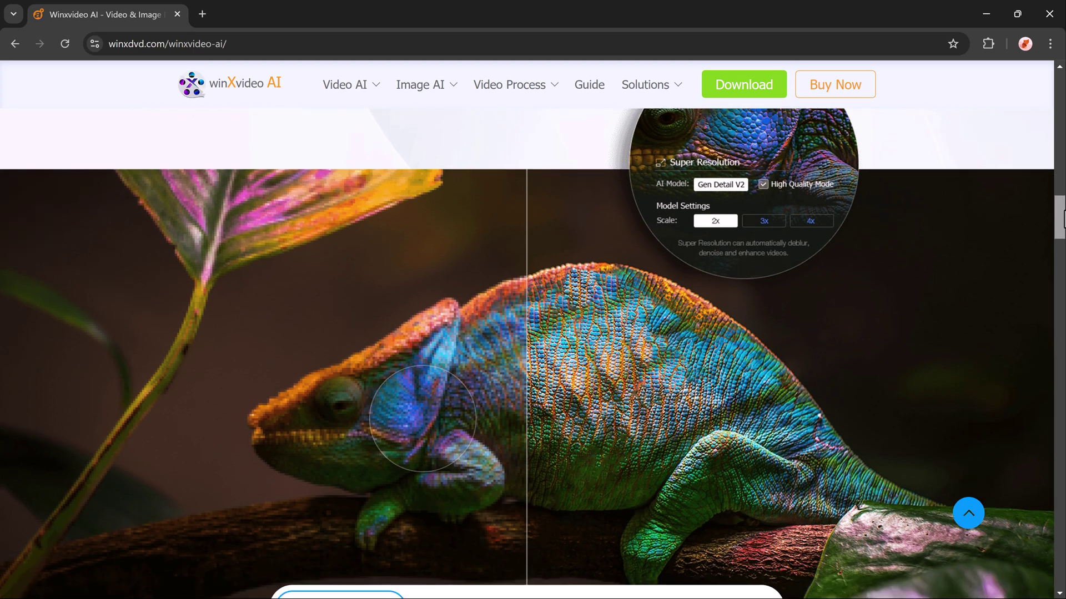
drag(1064, 221, 1063, 540)
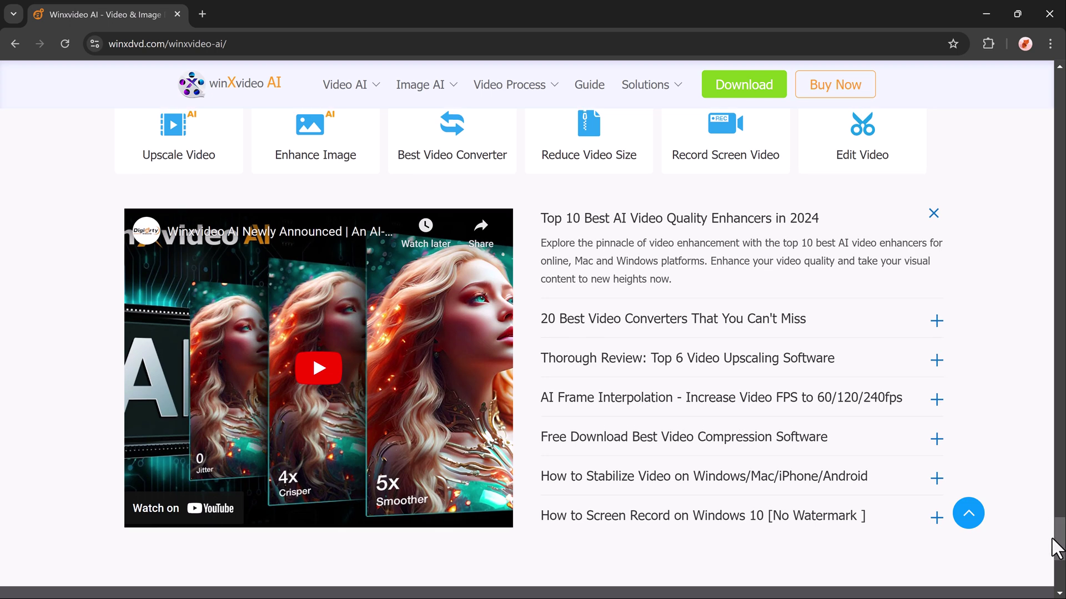
scroll(1053, 539, down, 6)
scroll(1058, 537, up, 2)
drag(1060, 539, 1059, 83)
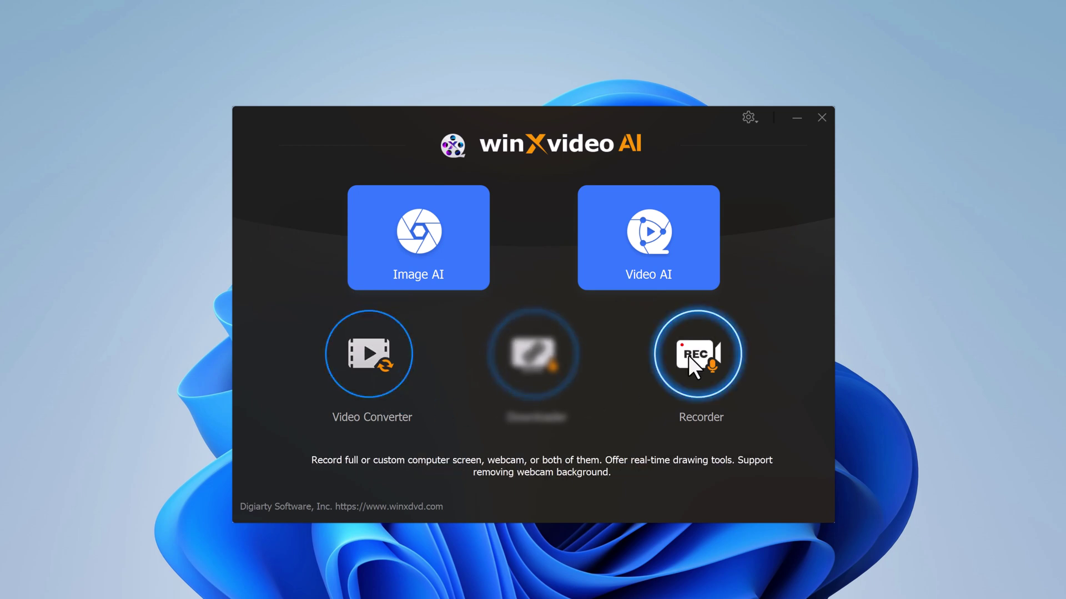
Step: Open Image AI and load the WhatsApp portrait from Pictures > New folder > New folder
click(454, 257)
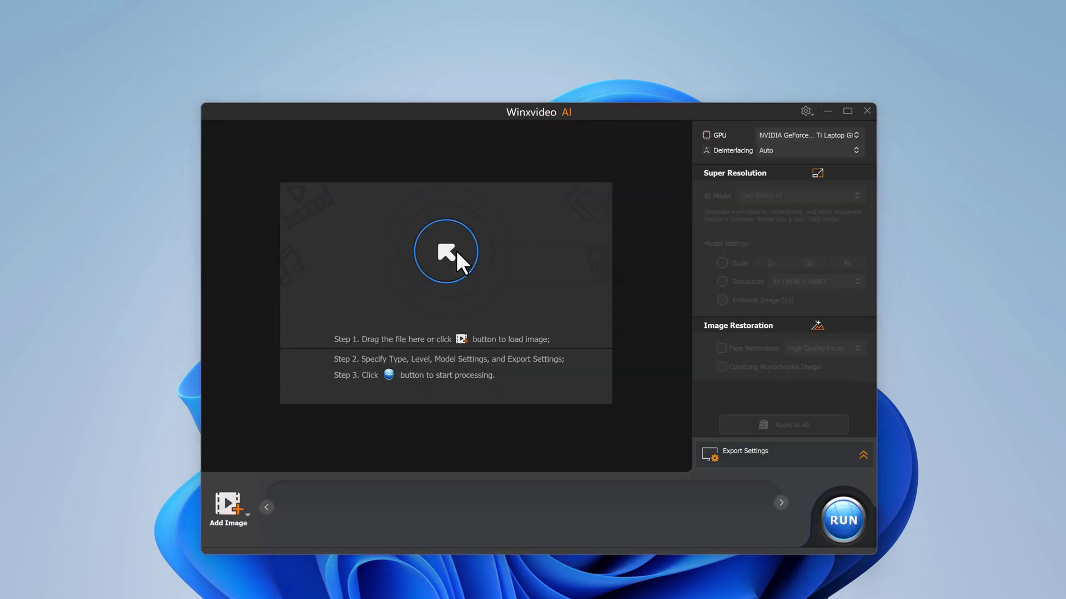
click(456, 251)
click(479, 213)
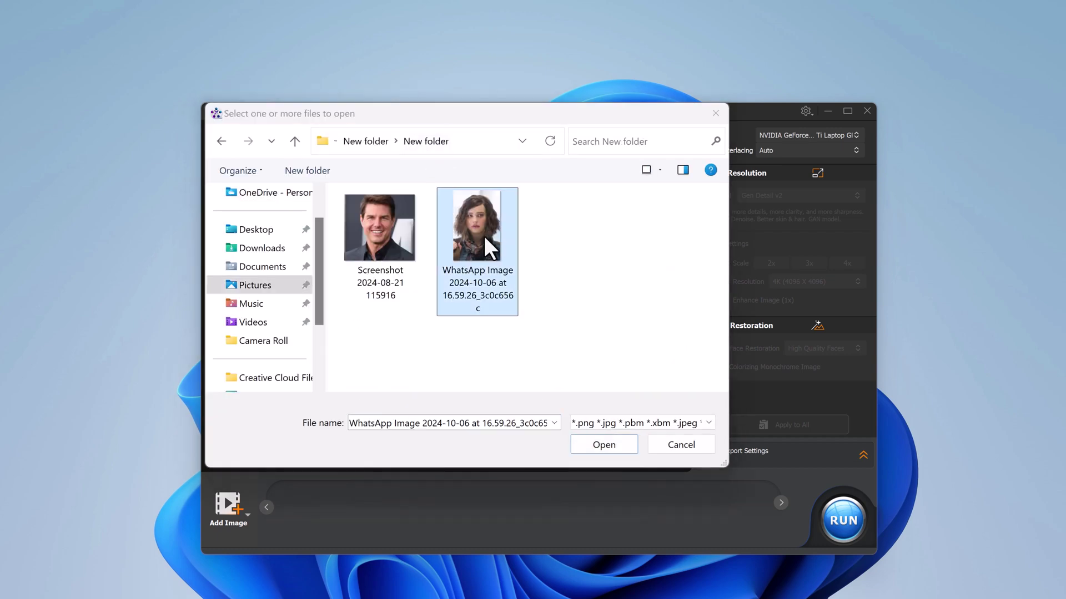
double_click(484, 236)
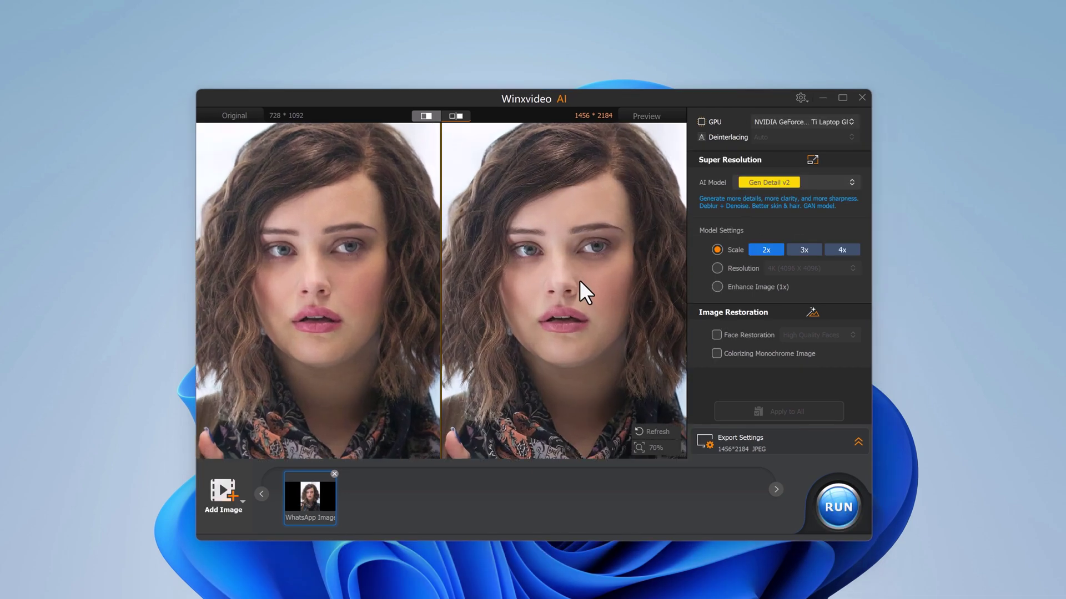
scroll(580, 281, up, 2)
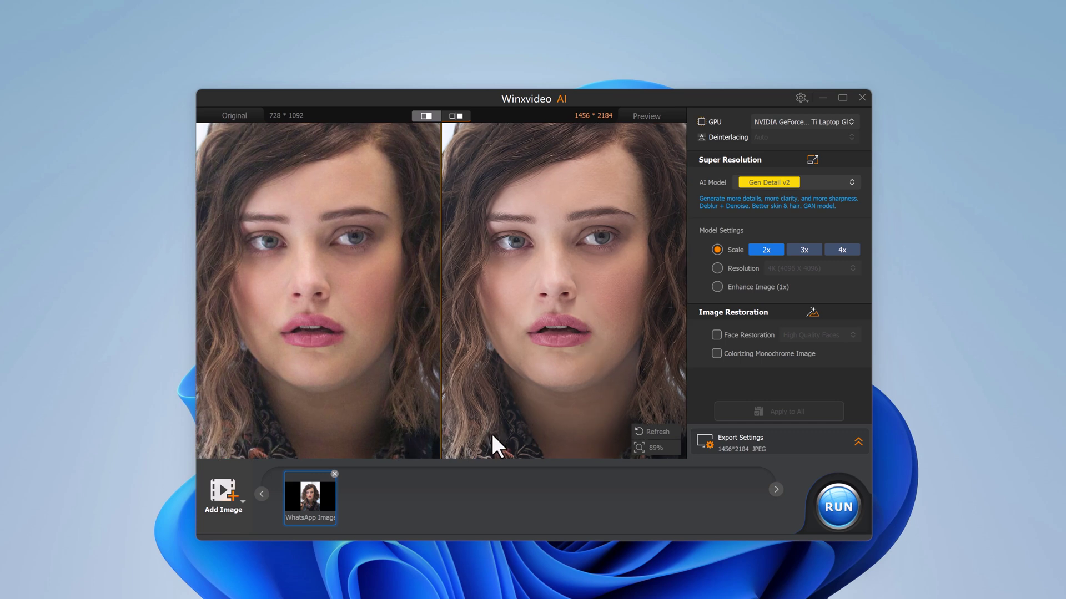
scroll(516, 432, up, 1)
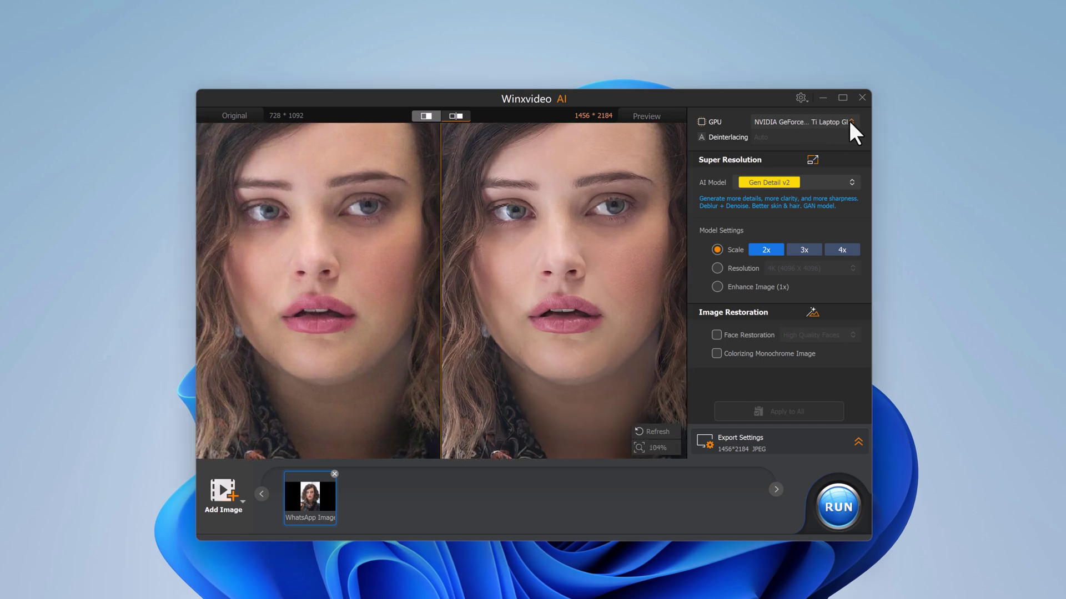
Step: Keep the NVIDIA GeForce GPU and upscale with Real Smooth v2 at 4x (2912*4368)
click(848, 121)
click(815, 147)
click(851, 183)
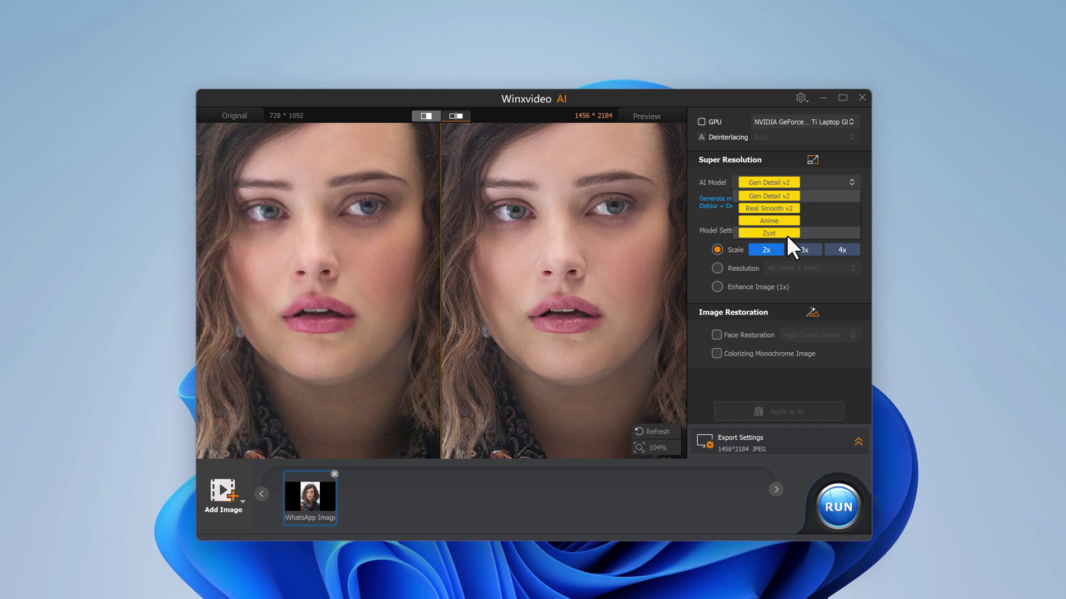
click(787, 209)
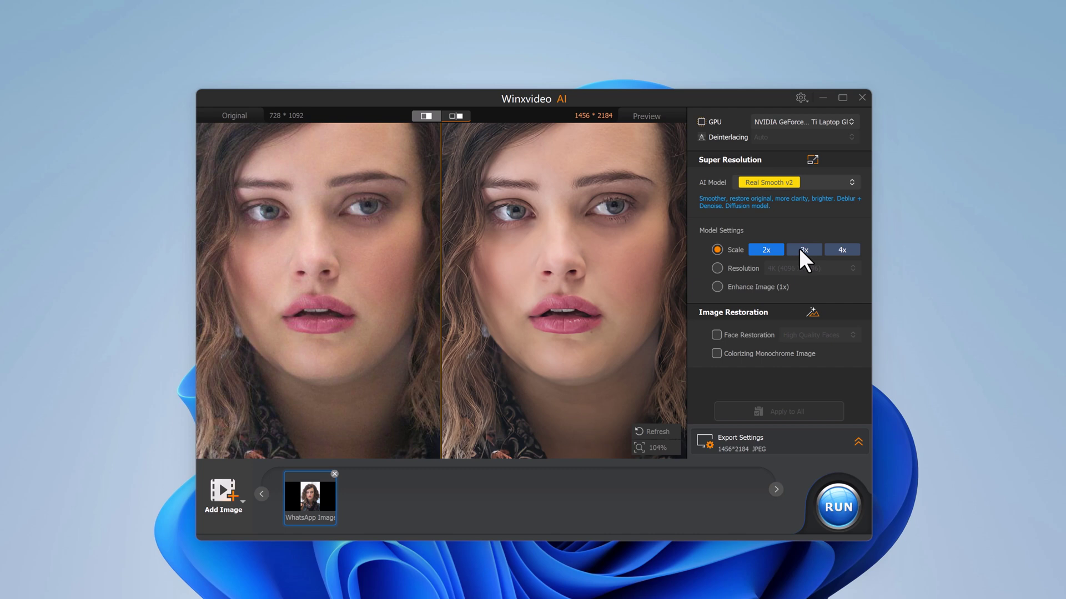
click(842, 251)
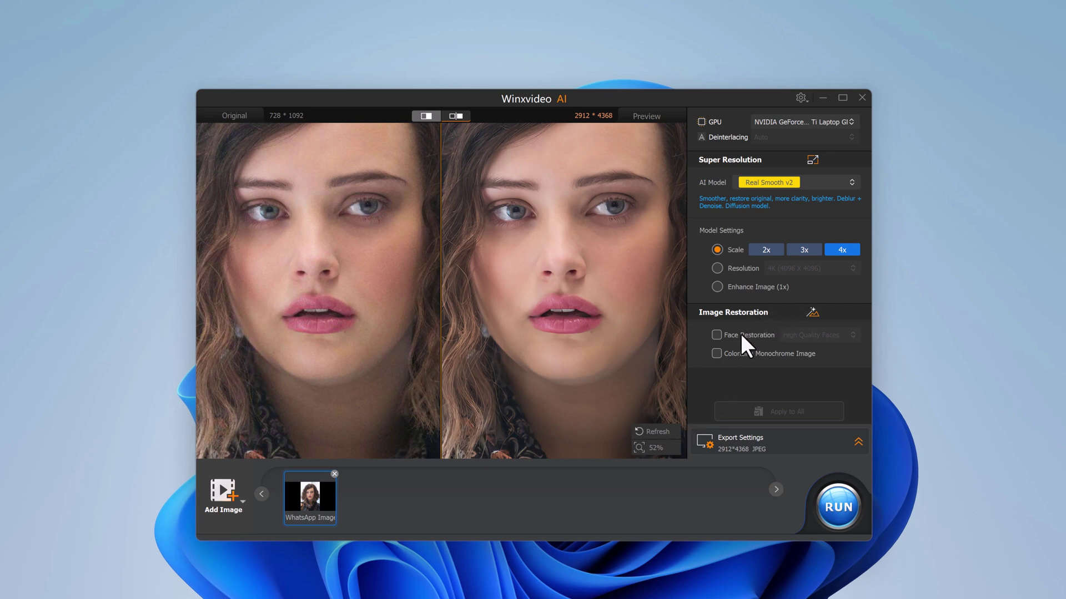
Step: Enable High Quality Faces restoration, then zoom the preview out to compare
click(716, 336)
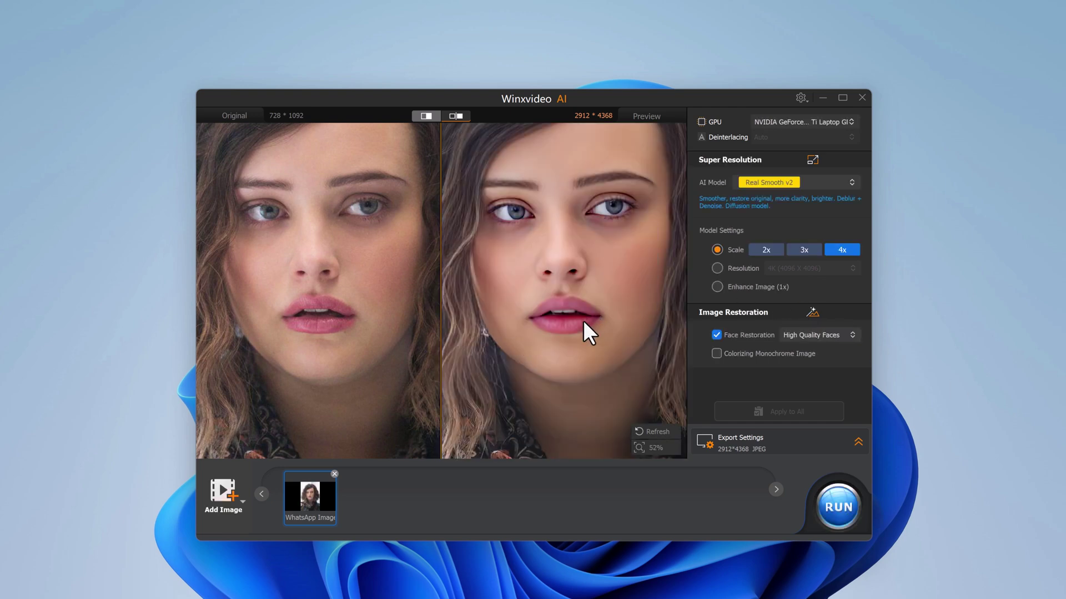
scroll(609, 337, down, 3)
scroll(609, 338, down, 1)
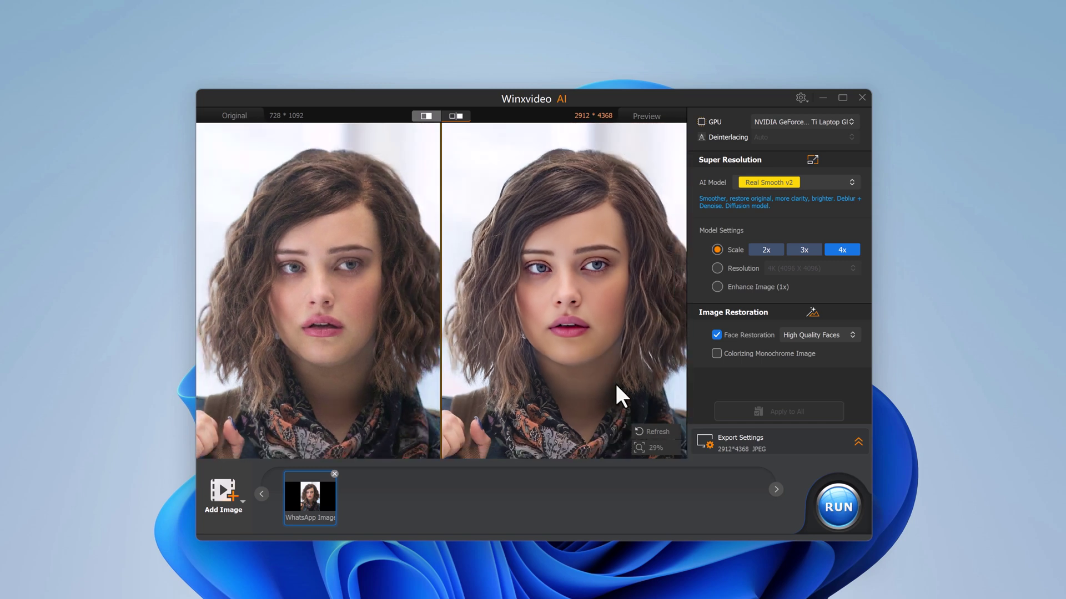
scroll(611, 381, down, 1)
scroll(602, 381, down, 1)
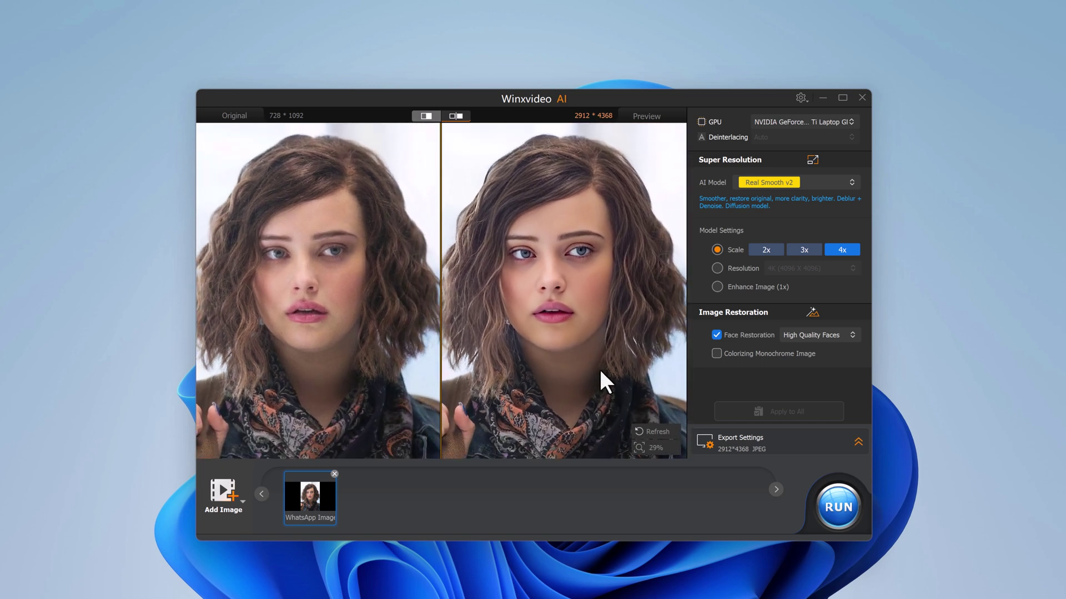
scroll(606, 383, down, 1)
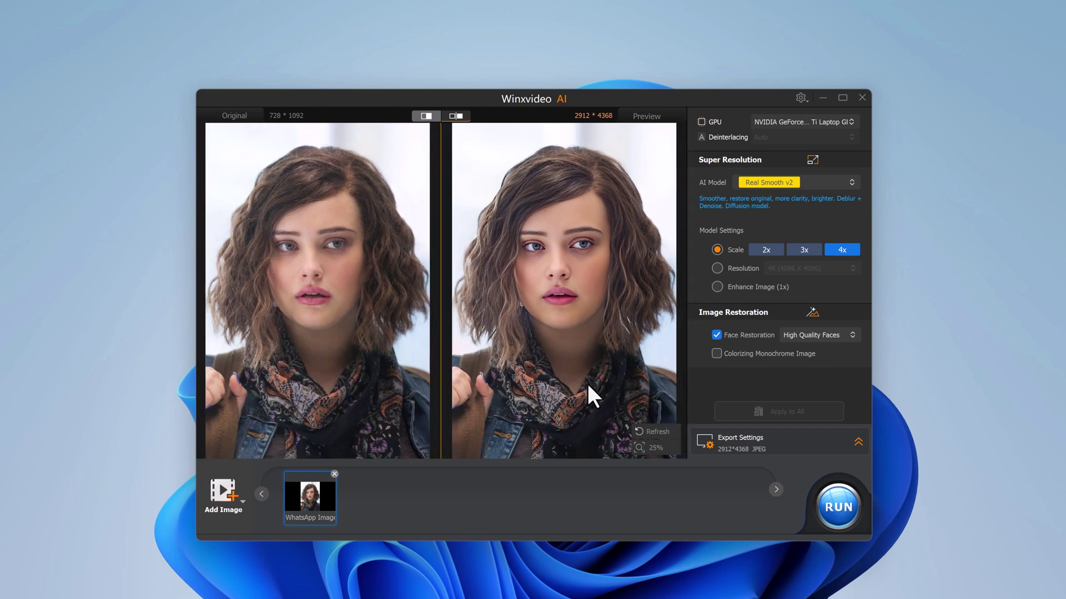
scroll(591, 378, up, 1)
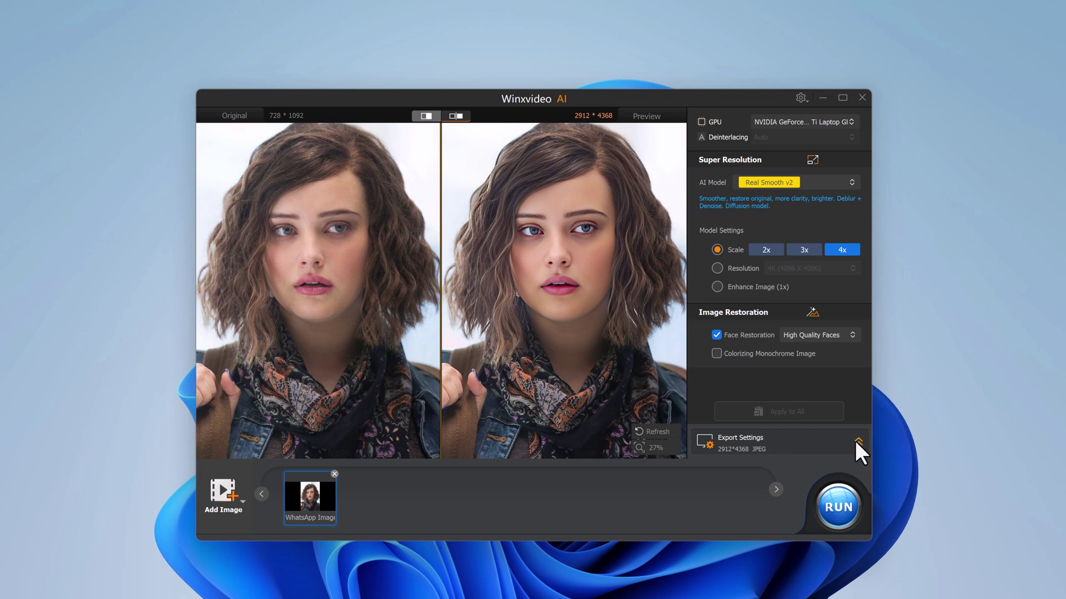
Step: Export the 2912*4368 portrait as a 100% quality JPEG
click(859, 443)
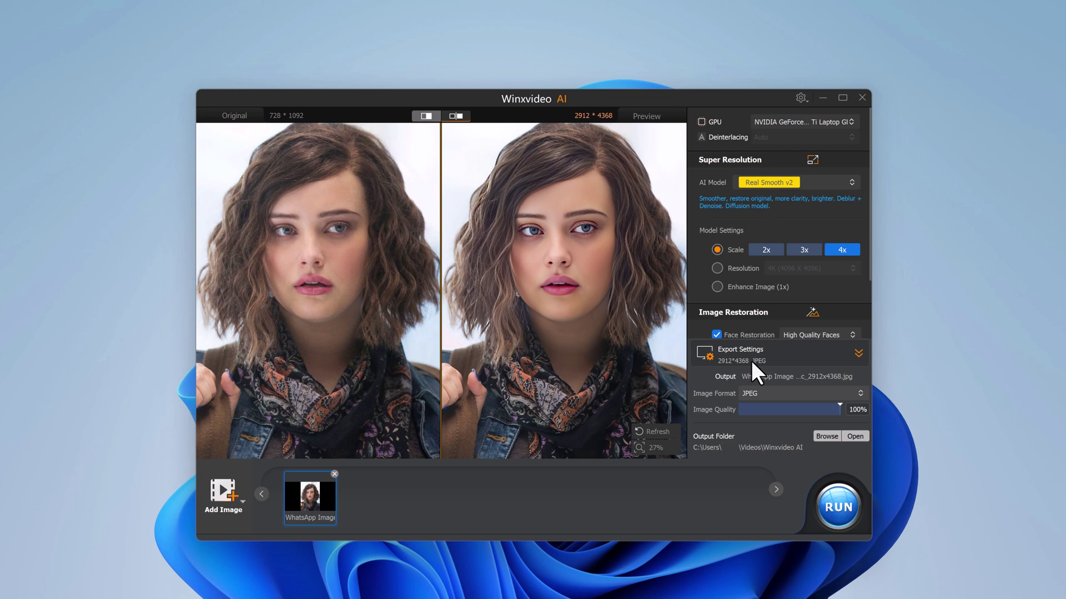
click(787, 393)
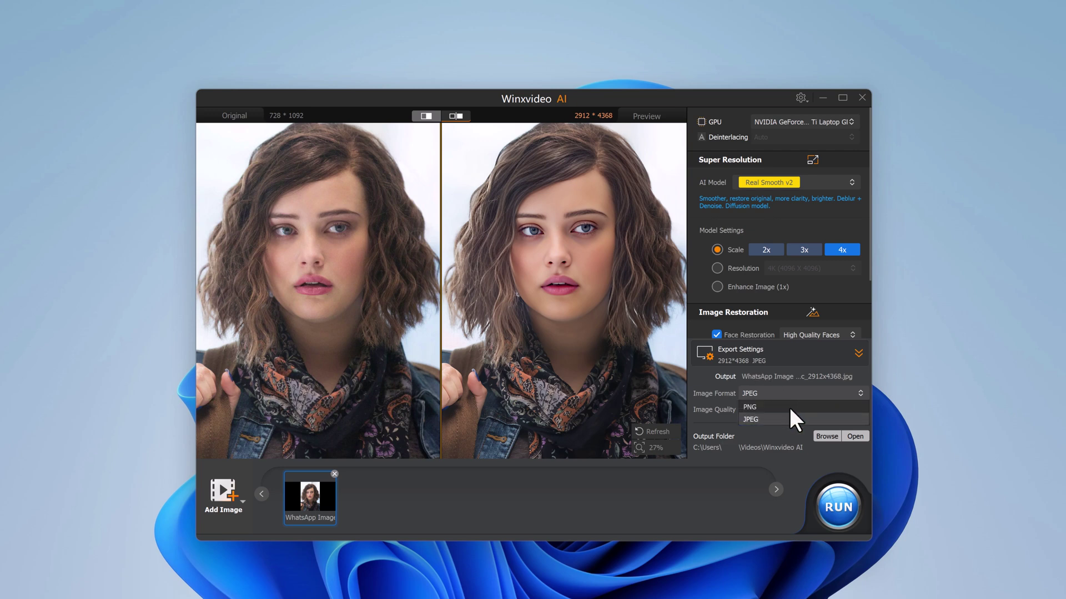
click(779, 420)
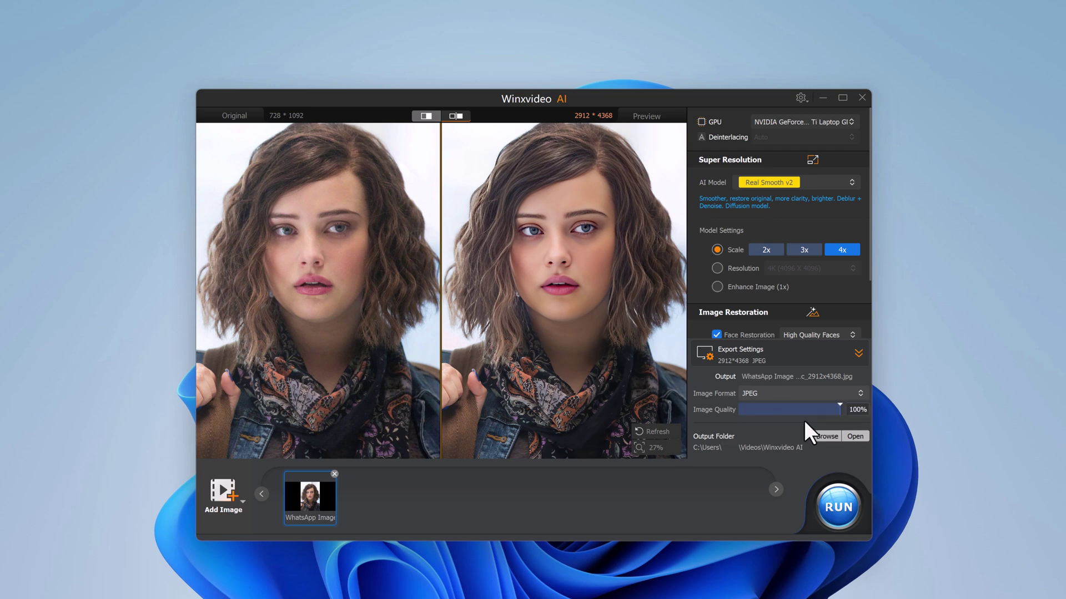
click(844, 508)
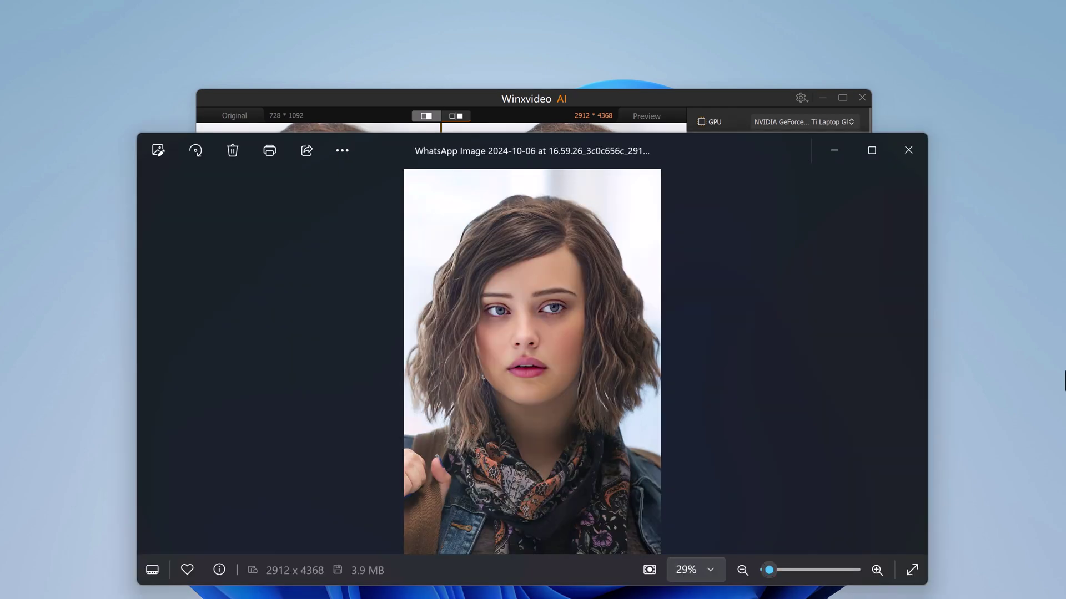
Step: Zoom into the 2912 x 4368 portrait in Photos to check detail, then back out
scroll(633, 440, up, 5)
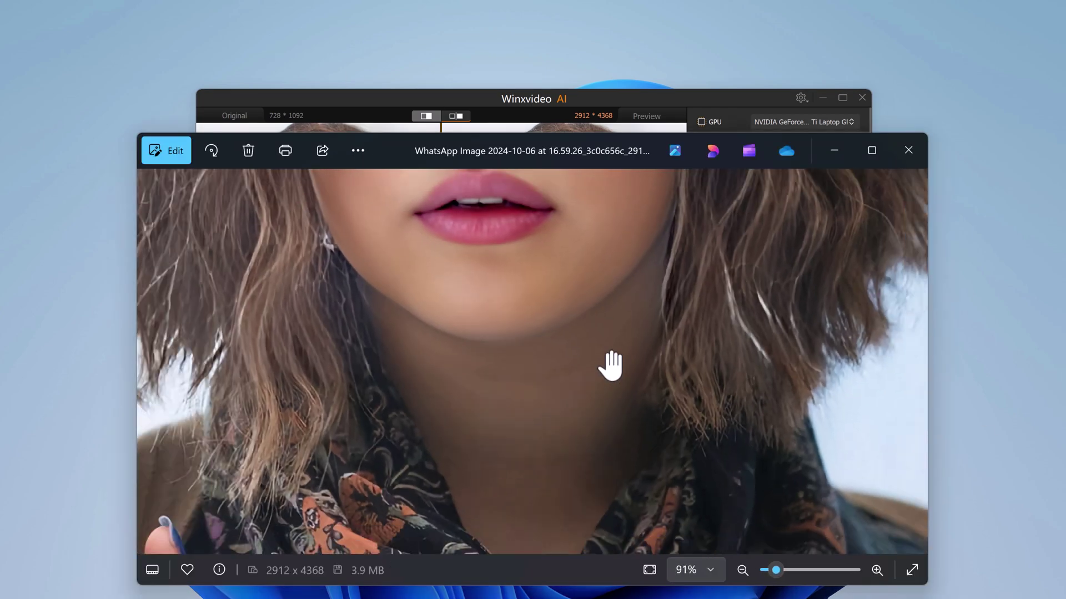
scroll(610, 367, down, 5)
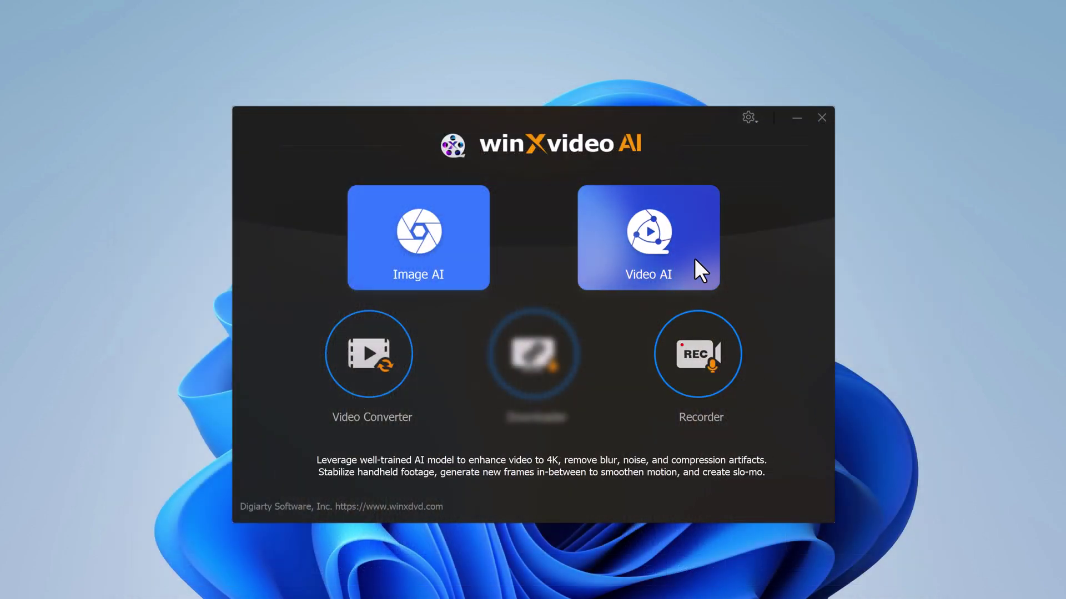
Step: Open Video AI and load the 426 x 240 clip 8048249.mp4
click(696, 260)
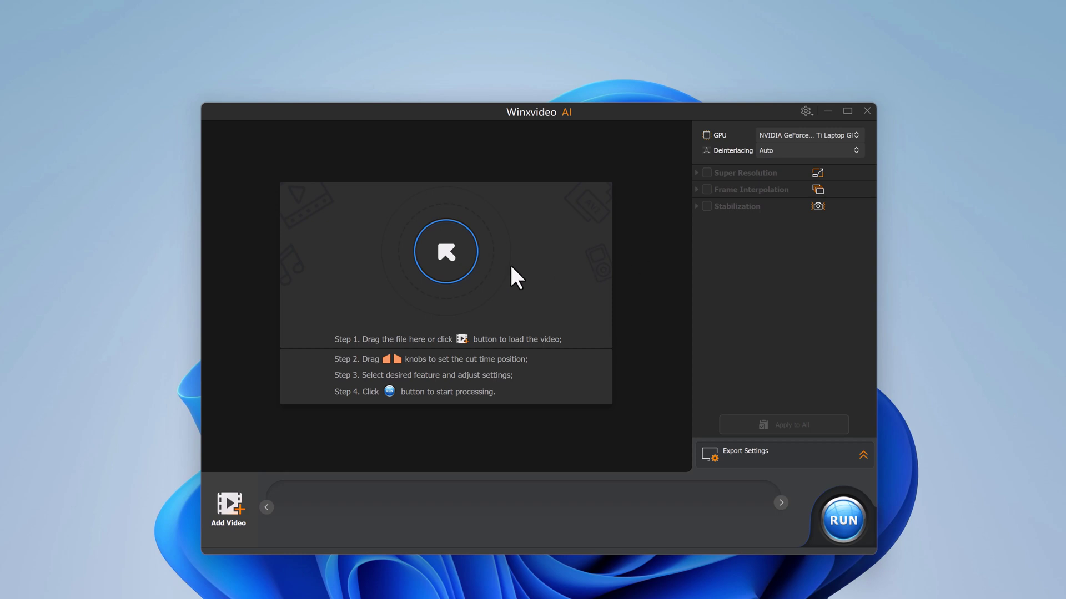
click(464, 265)
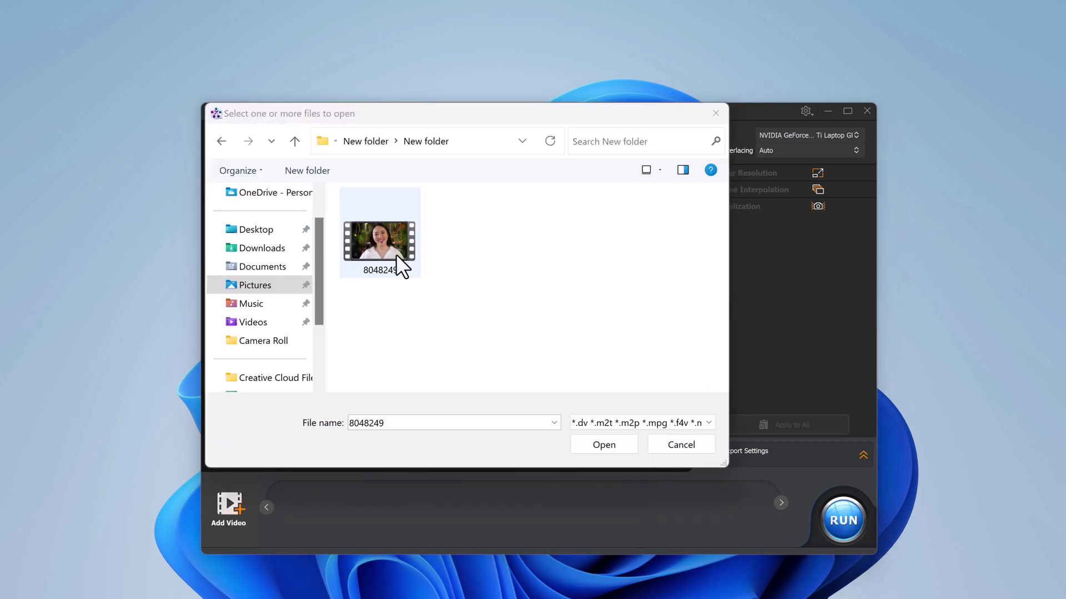
double_click(396, 256)
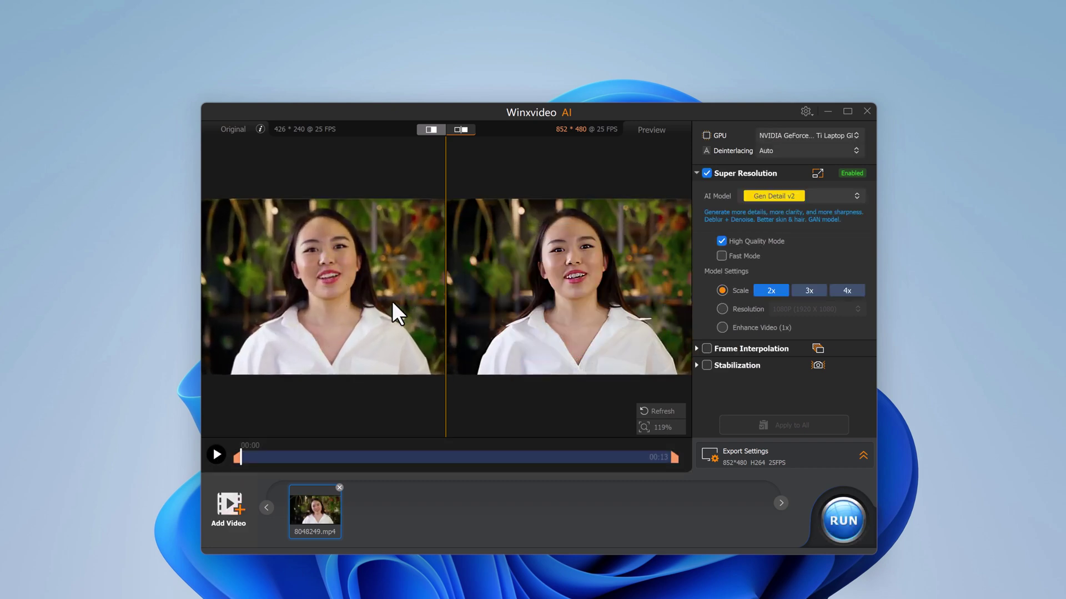
Step: Switch the clip to Real Smooth v2 at 4x scale for a 1704*960 output
scroll(394, 264, up, 1)
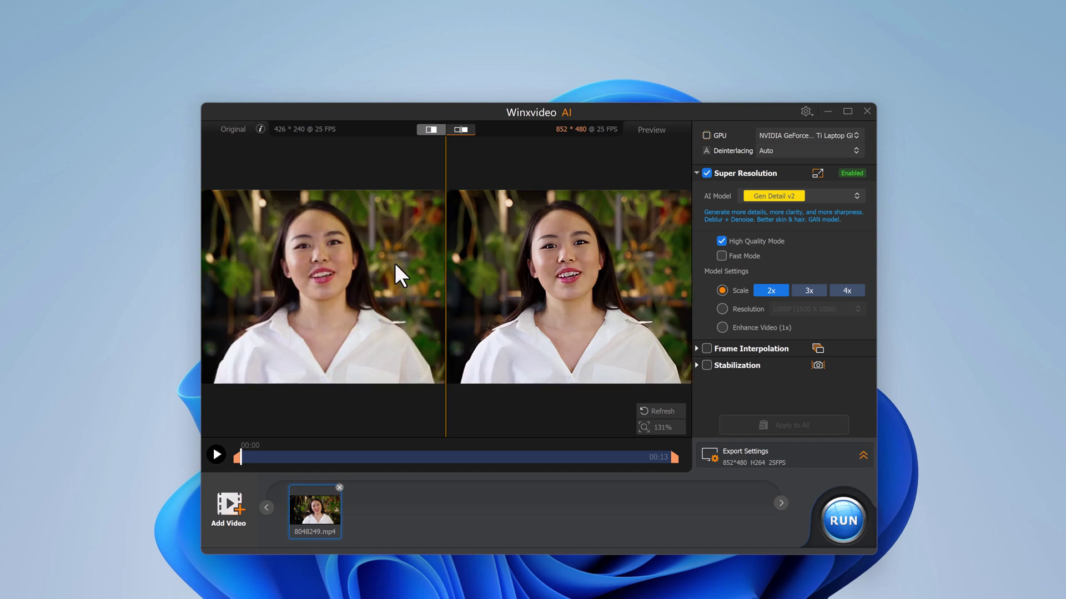
scroll(394, 263, down, 1)
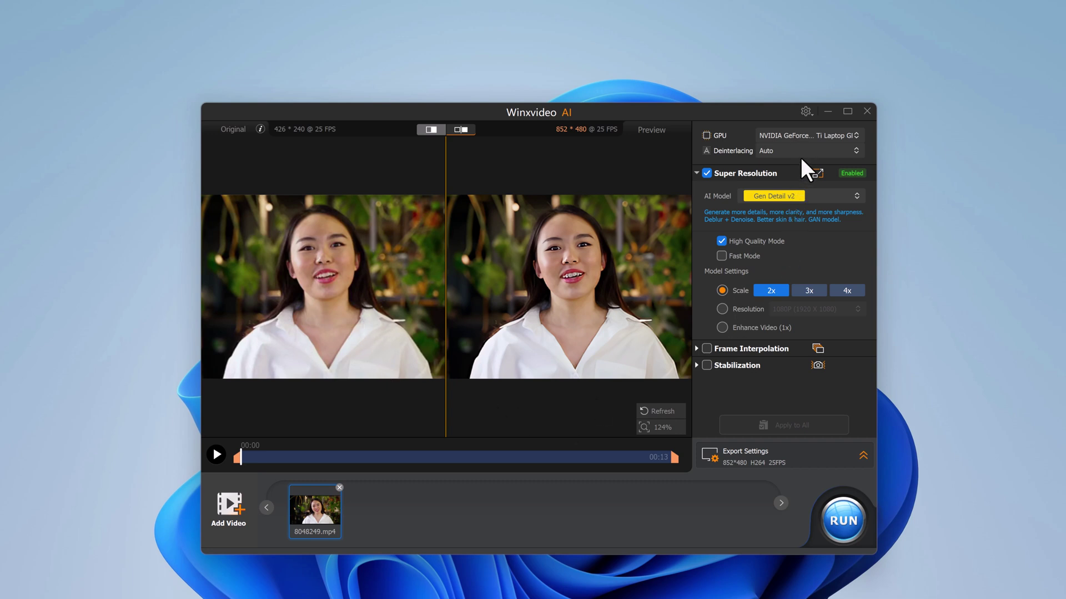
click(810, 195)
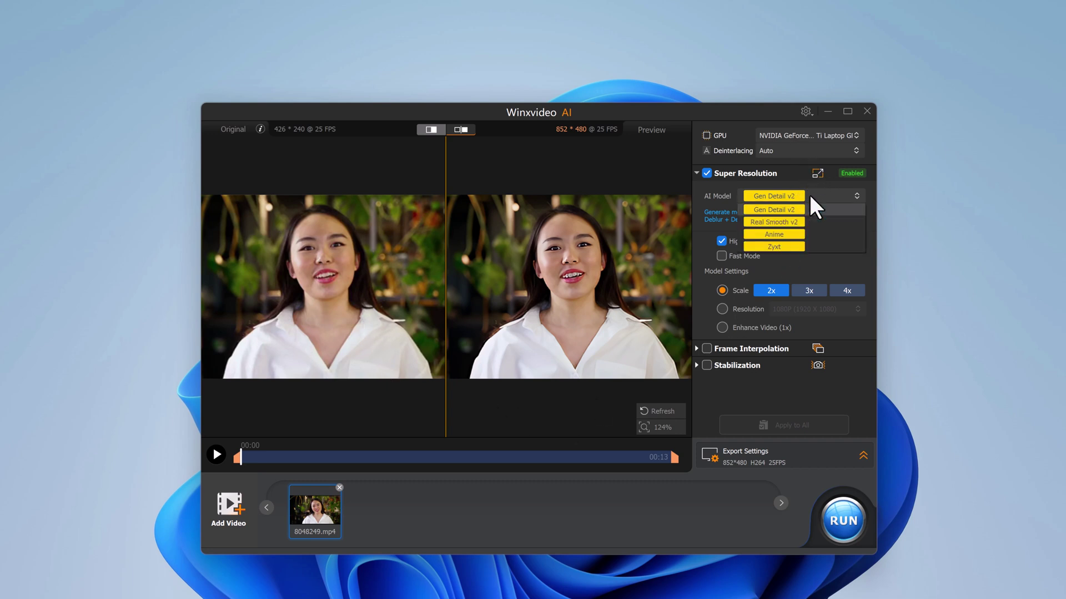
click(770, 222)
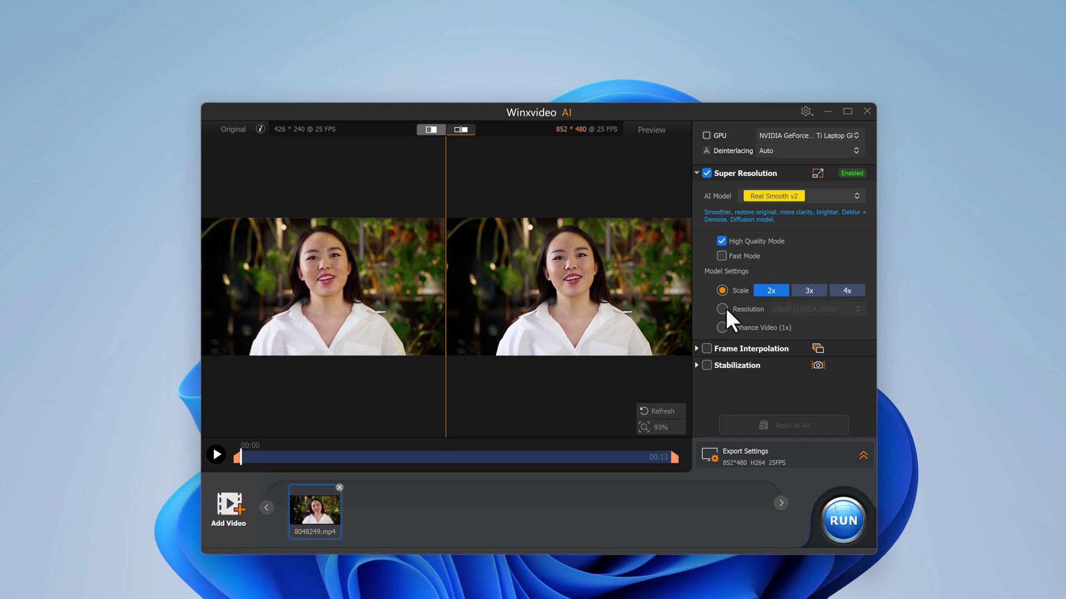
click(845, 291)
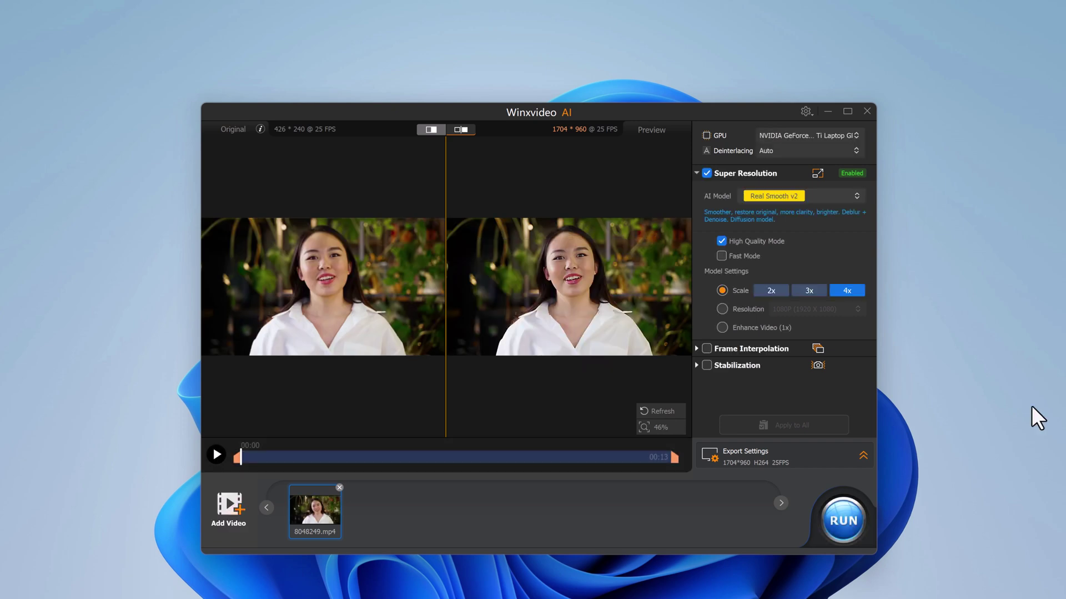
scroll(681, 330, up, 3)
scroll(520, 296, up, 1)
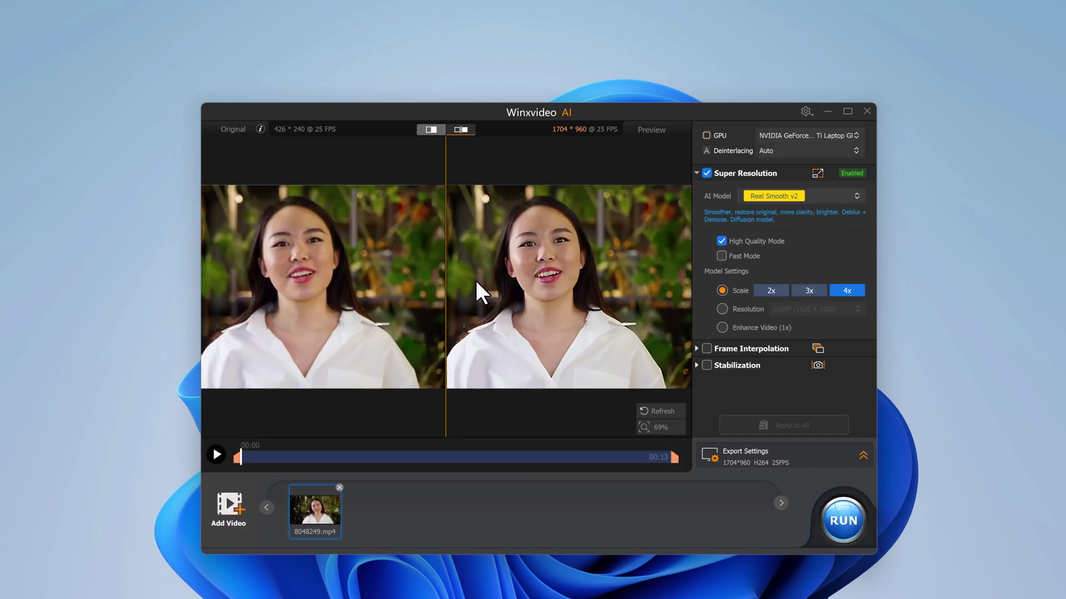
scroll(536, 323, up, 1)
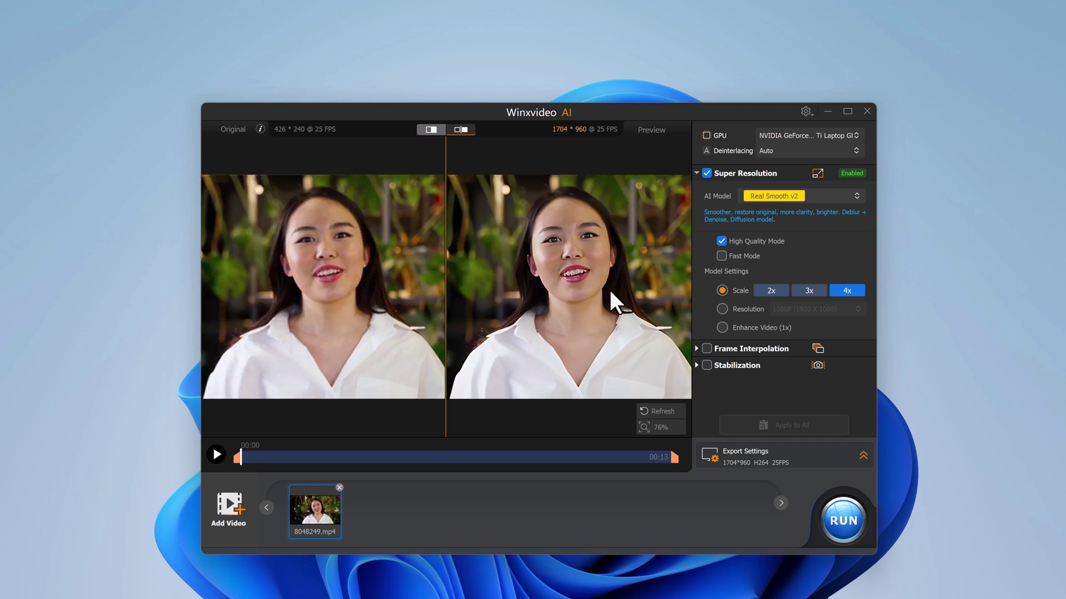
Step: Enable Frame Interpolation at 4X, raising the output to 100 FPS
click(707, 349)
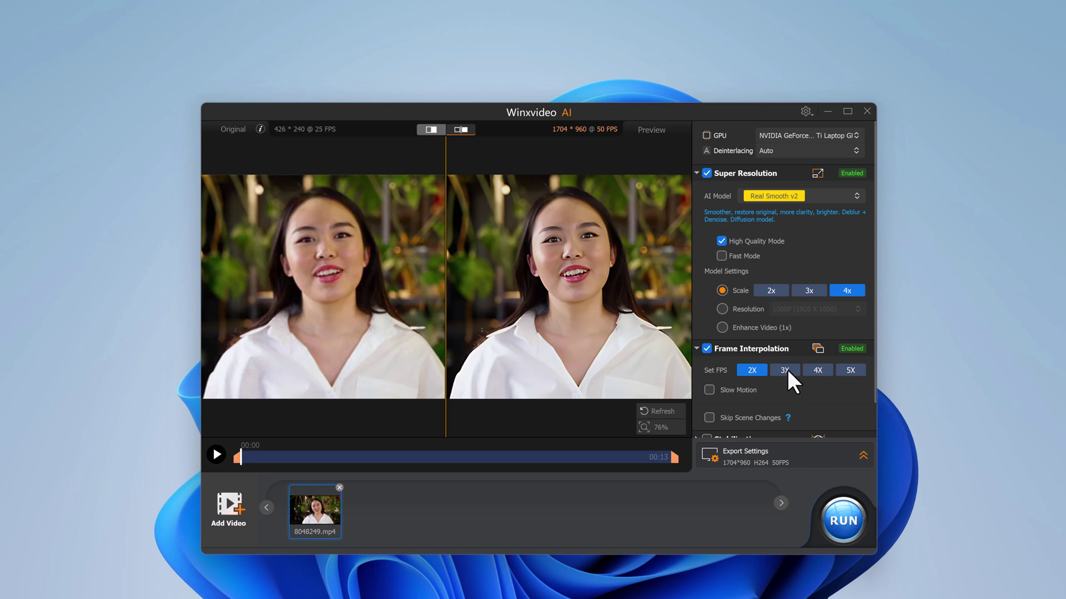
scroll(832, 377, down, 2)
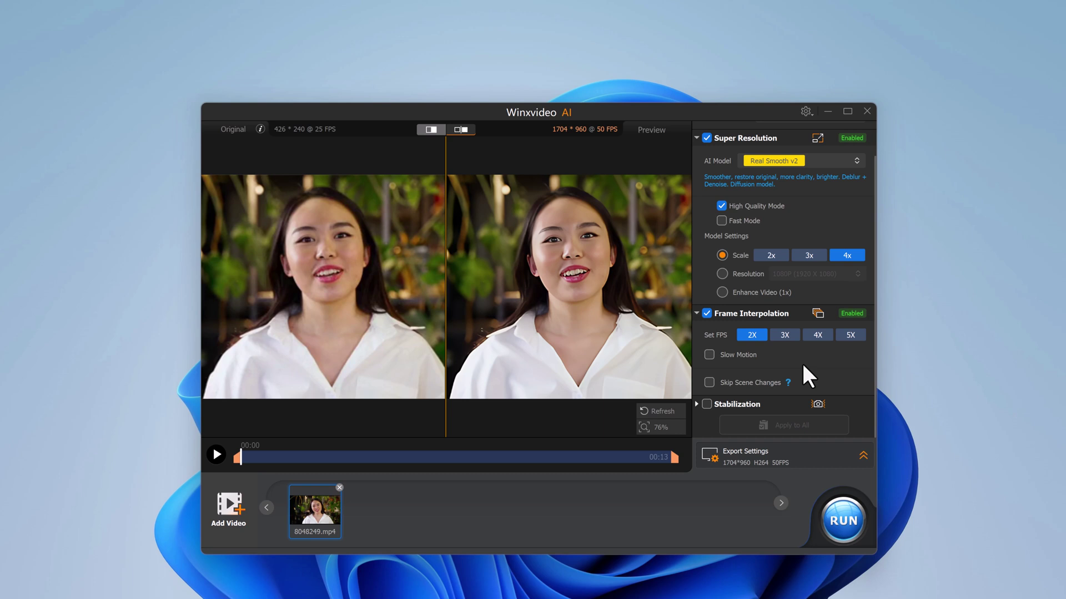
click(809, 337)
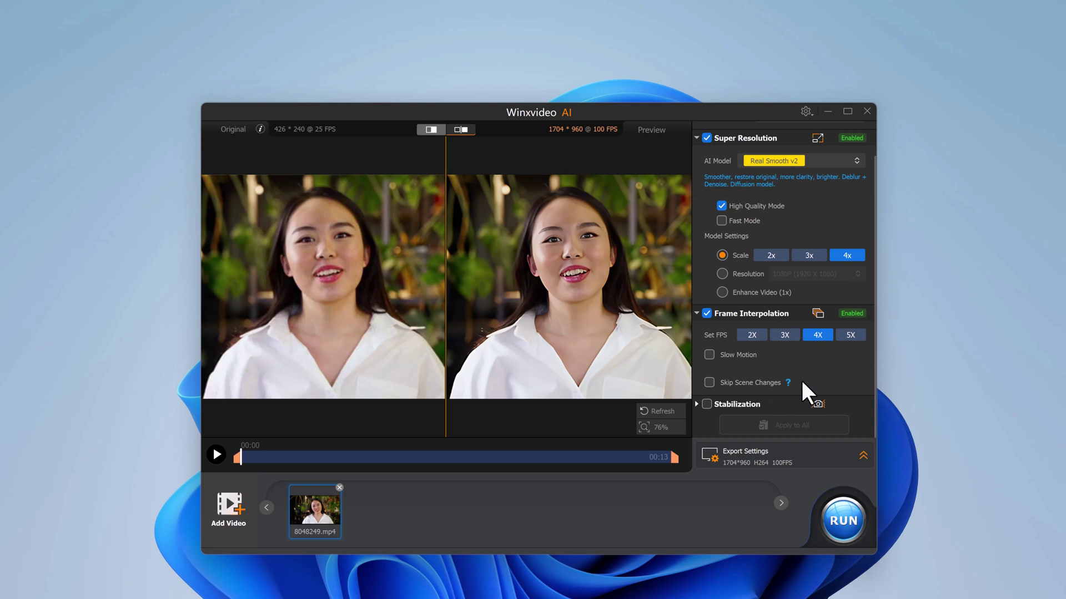
Step: Review export settings, render 8048249_100FPS_1704x960, and check the file in File Explorer
click(856, 456)
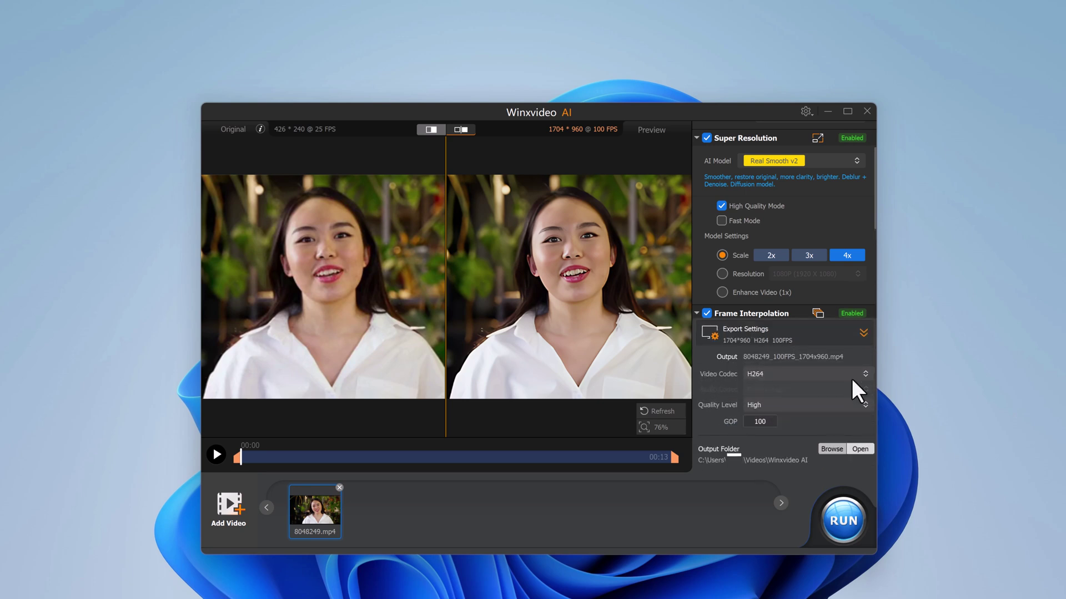
click(863, 329)
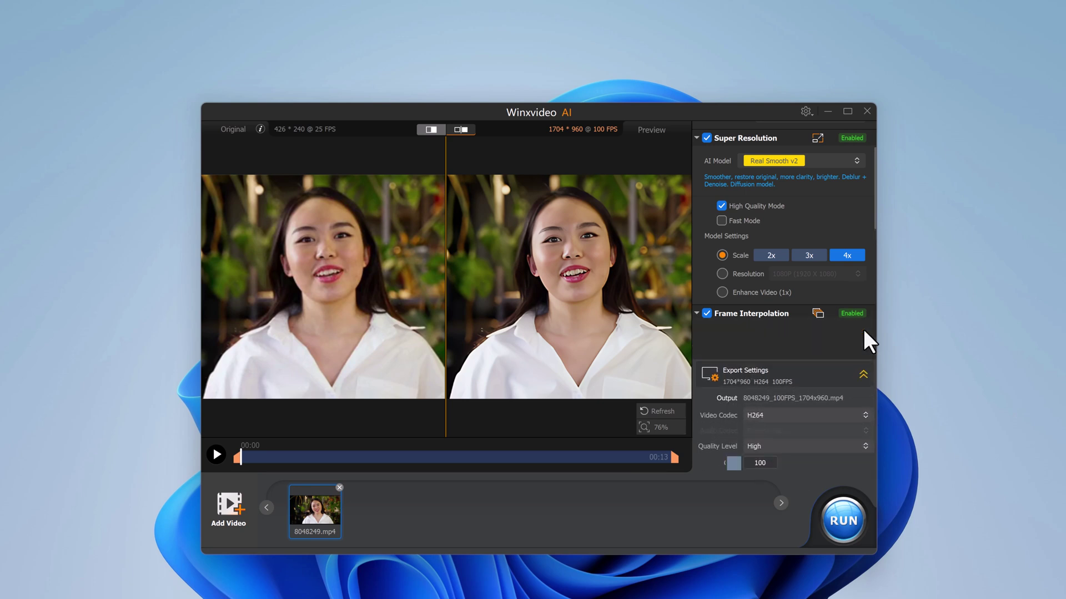
click(842, 522)
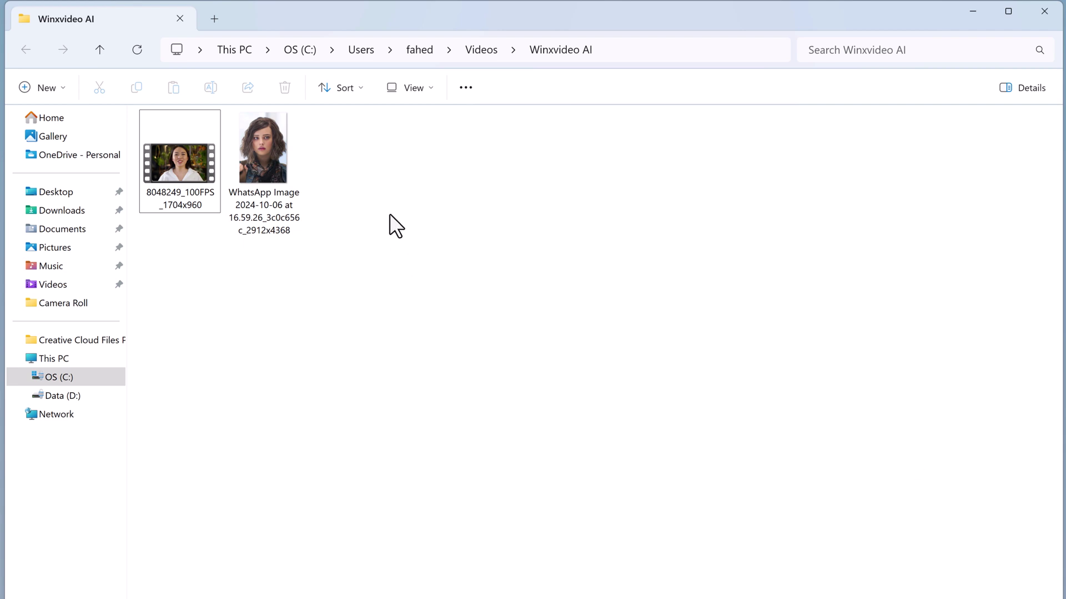
click(207, 173)
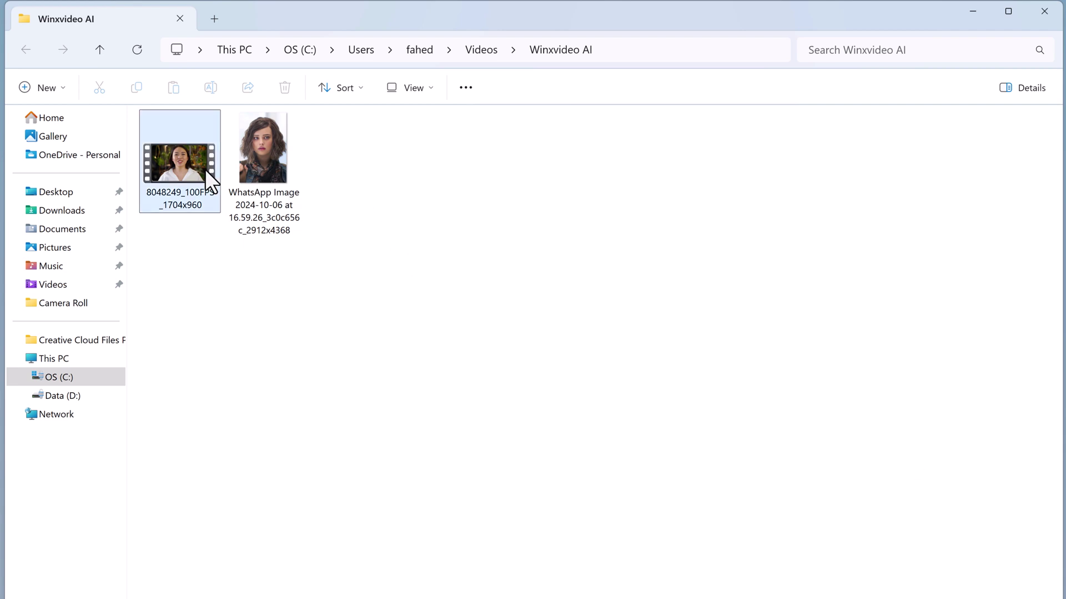
click(973, 10)
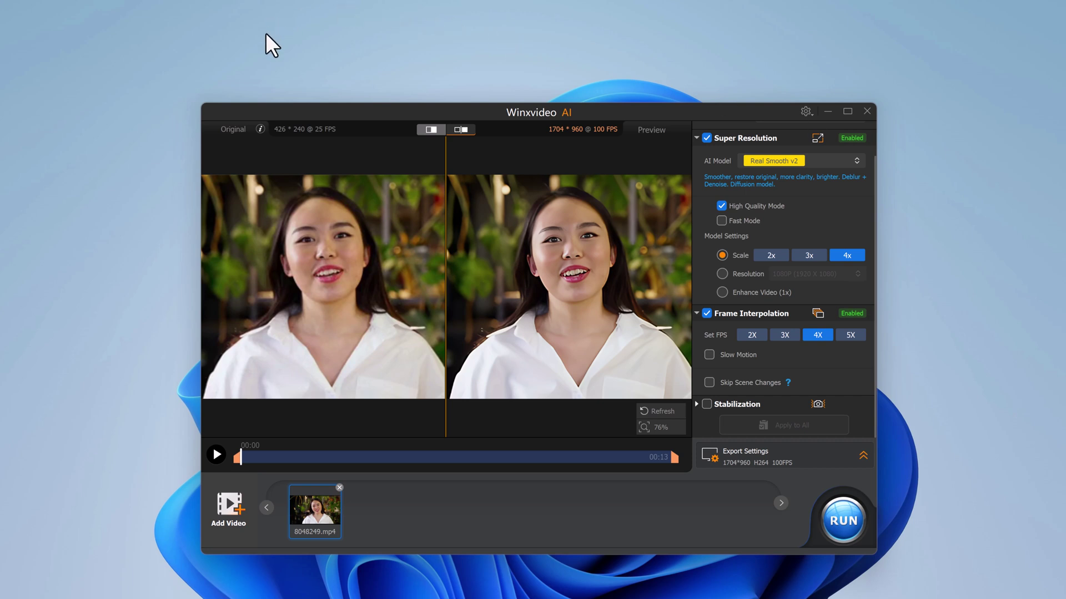
Step: Play and zoom into the enhanced clip's before-and-after preview, pause it, then close Video AI
click(220, 457)
scroll(503, 358, up, 5)
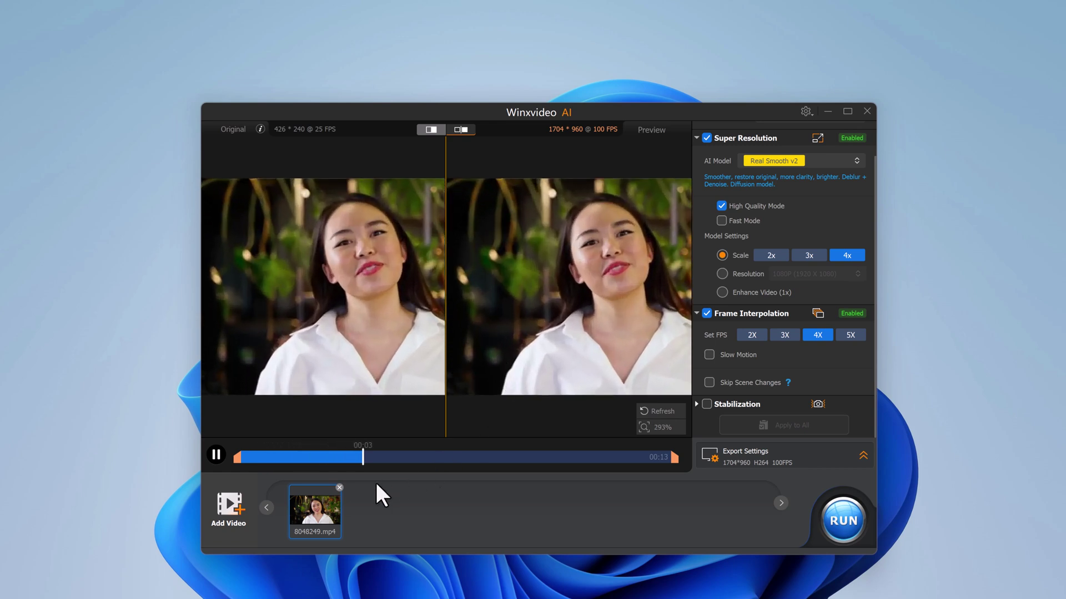
click(217, 454)
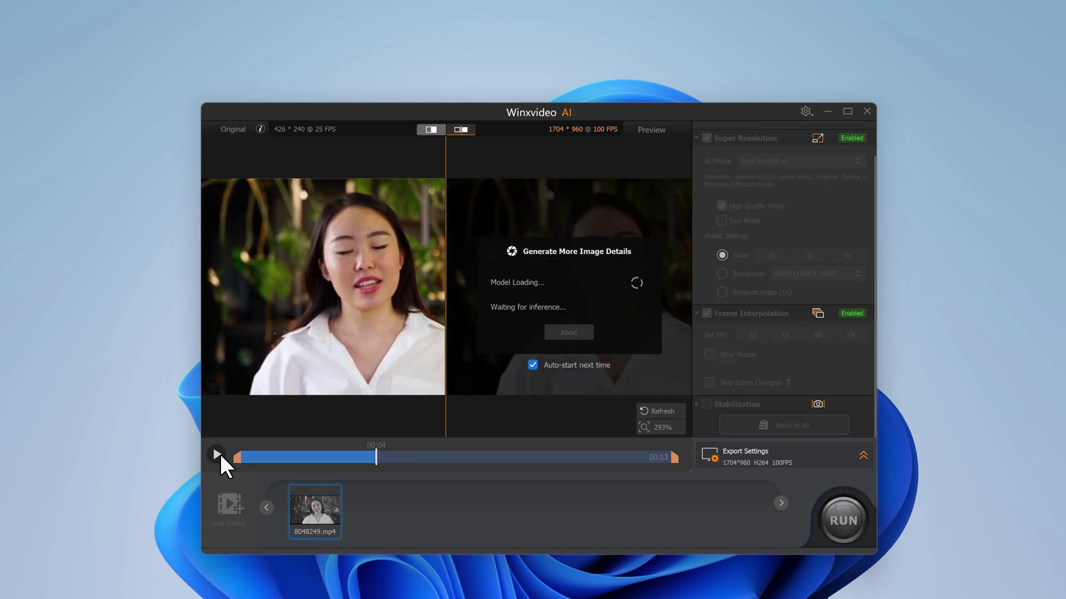
click(866, 112)
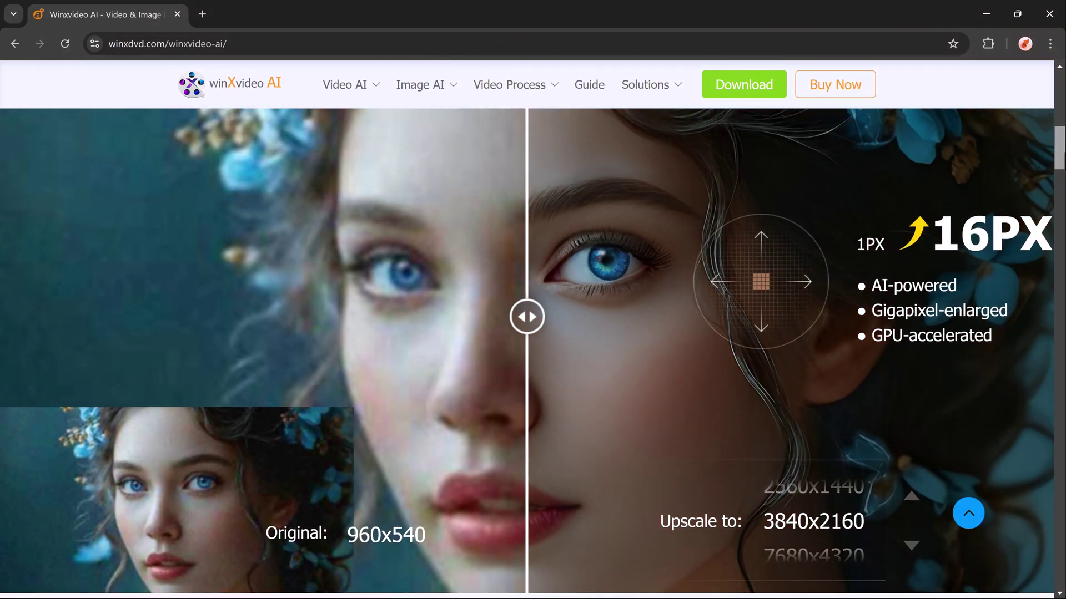
Step: Scroll the product page down to the chameleon comparison and close the V3.5 promotion popup
scroll(527, 349, down, 10)
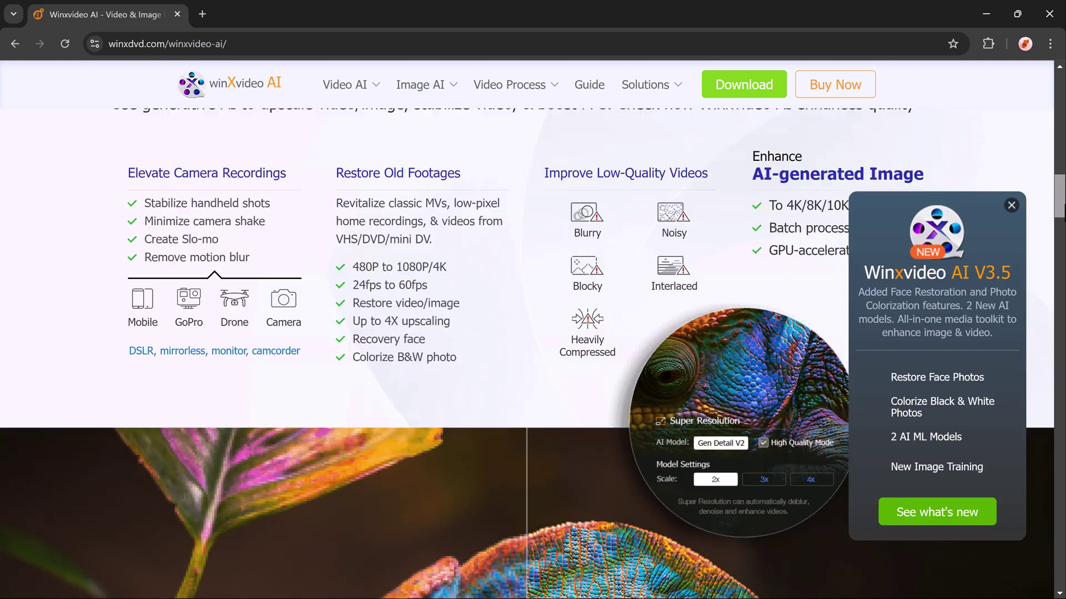
scroll(1037, 222, down, 4)
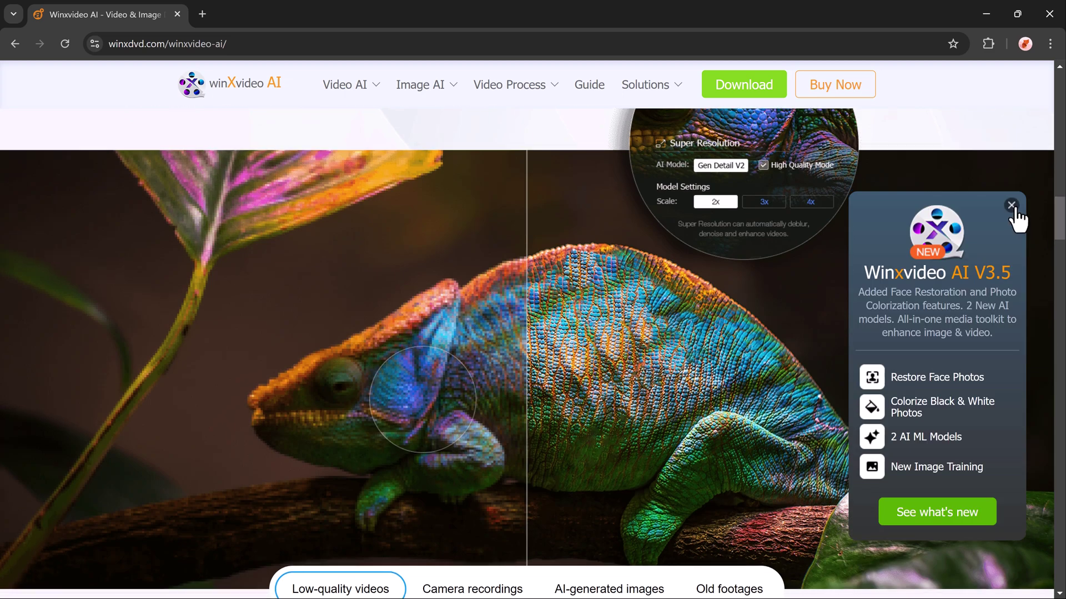
click(1012, 206)
drag(1062, 219, 1063, 216)
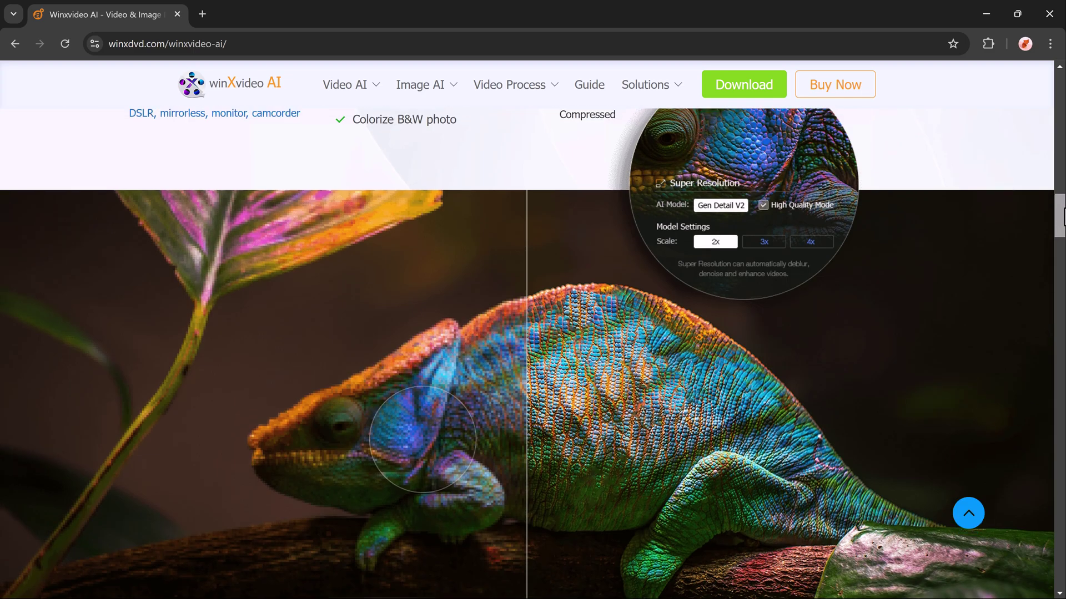